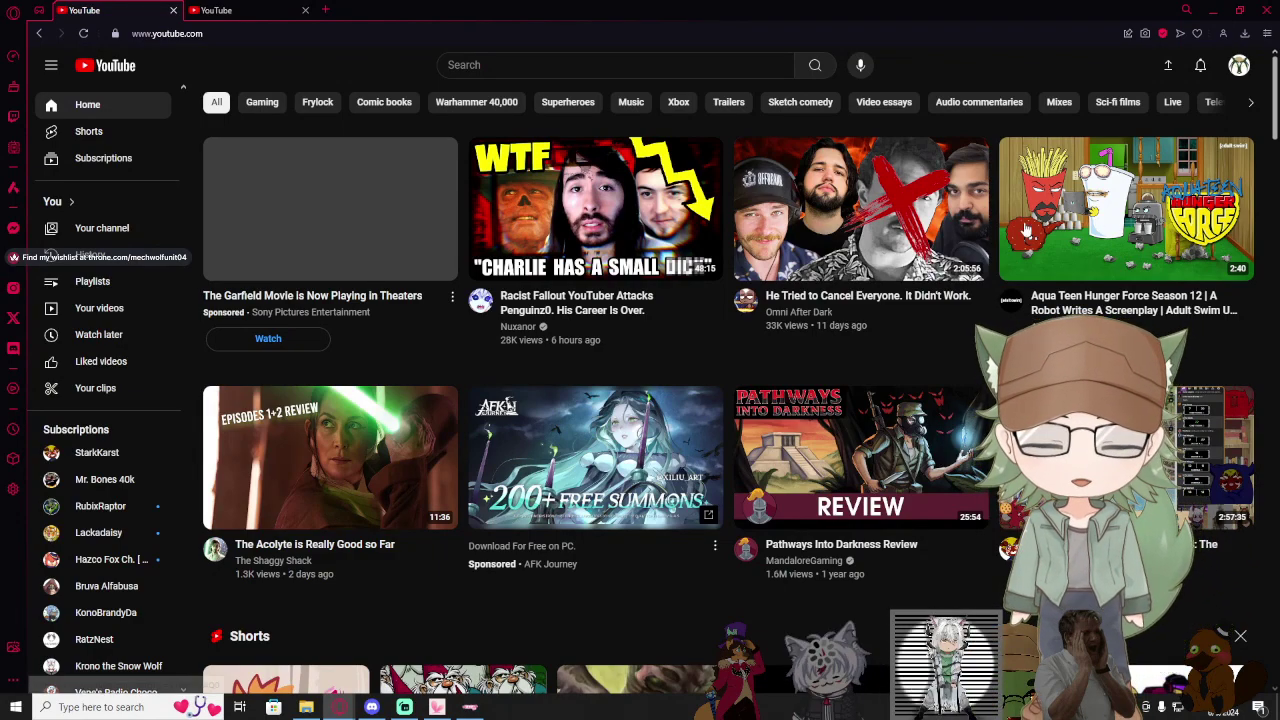
- Search YouTube for 'doom the dark ages' using the search suggestion
{"action": "left_click", "coordinate": [562, 66]}
{"action": "type", "text": "doo"}
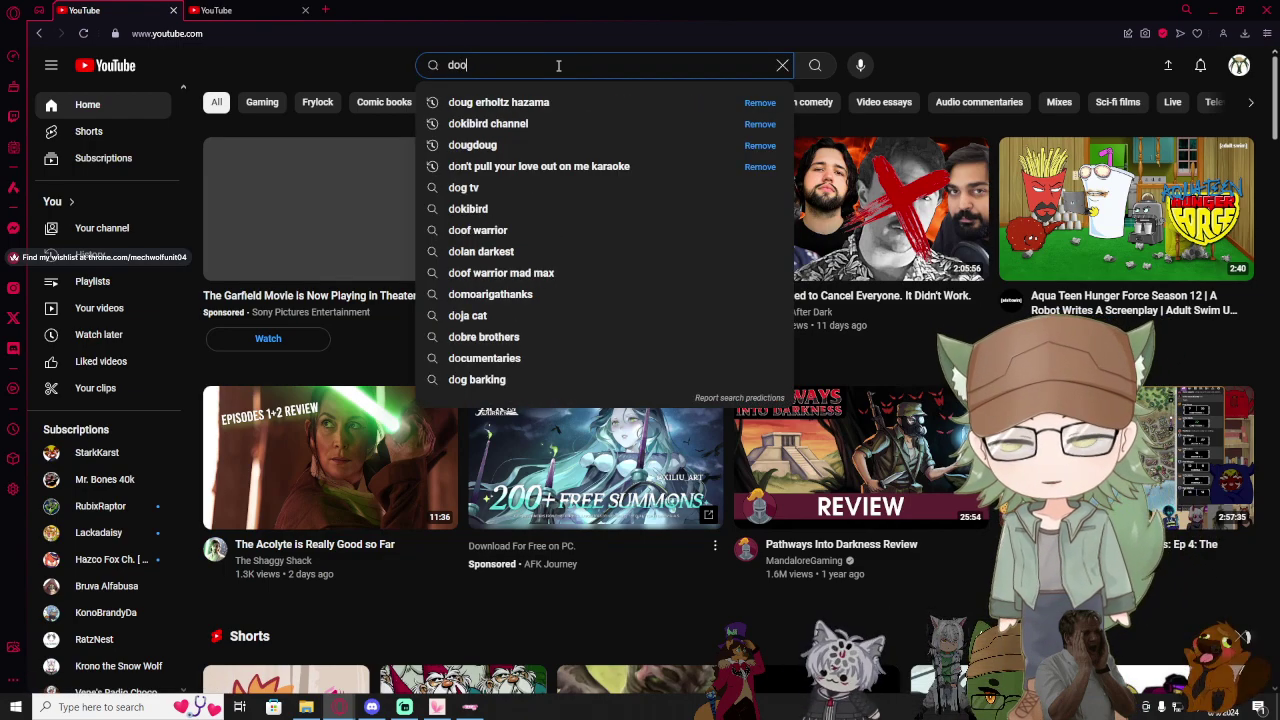
{"action": "type", "text": "m"}
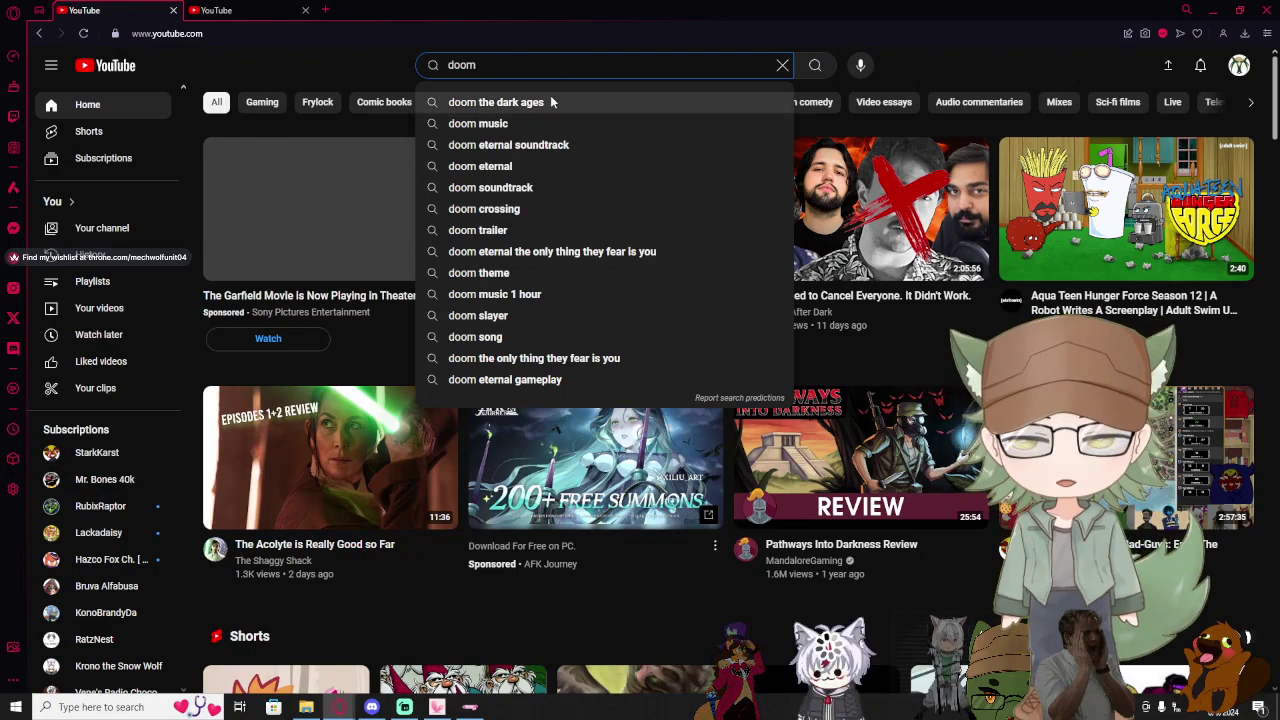
{"action": "left_click", "coordinate": [600, 102]}
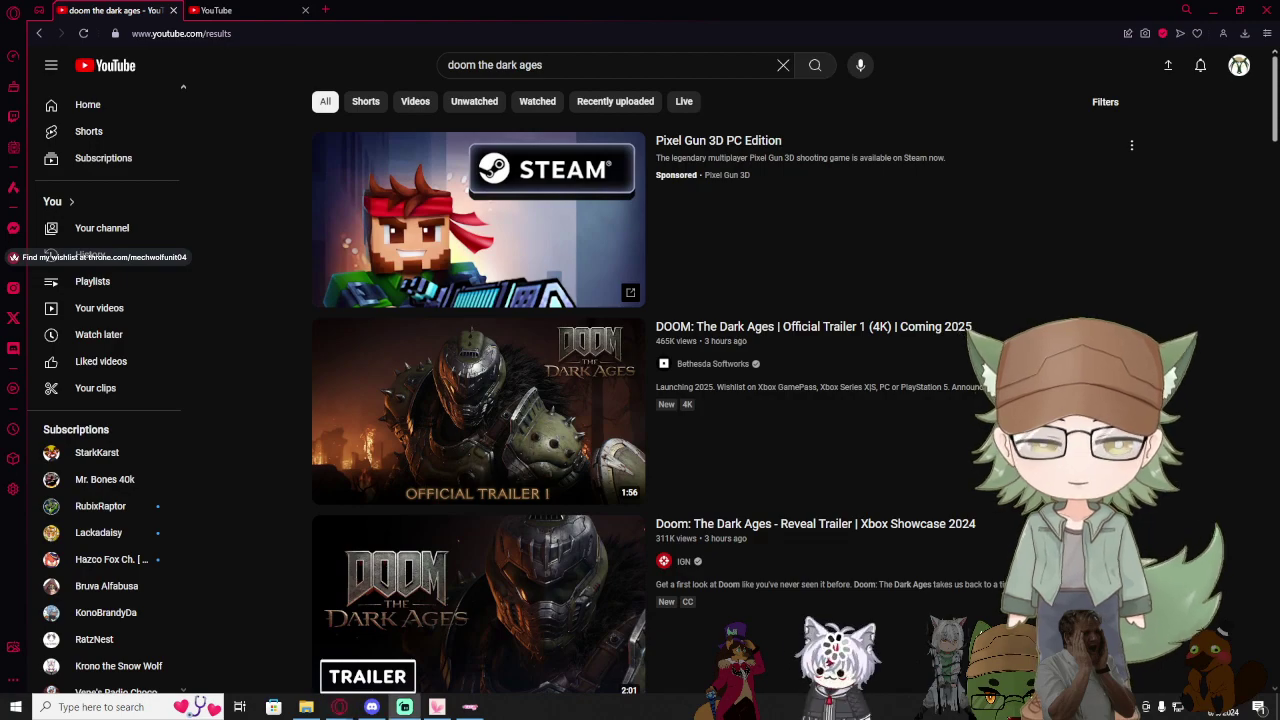
{"action": "mouse_move", "coordinate": [478, 410]}
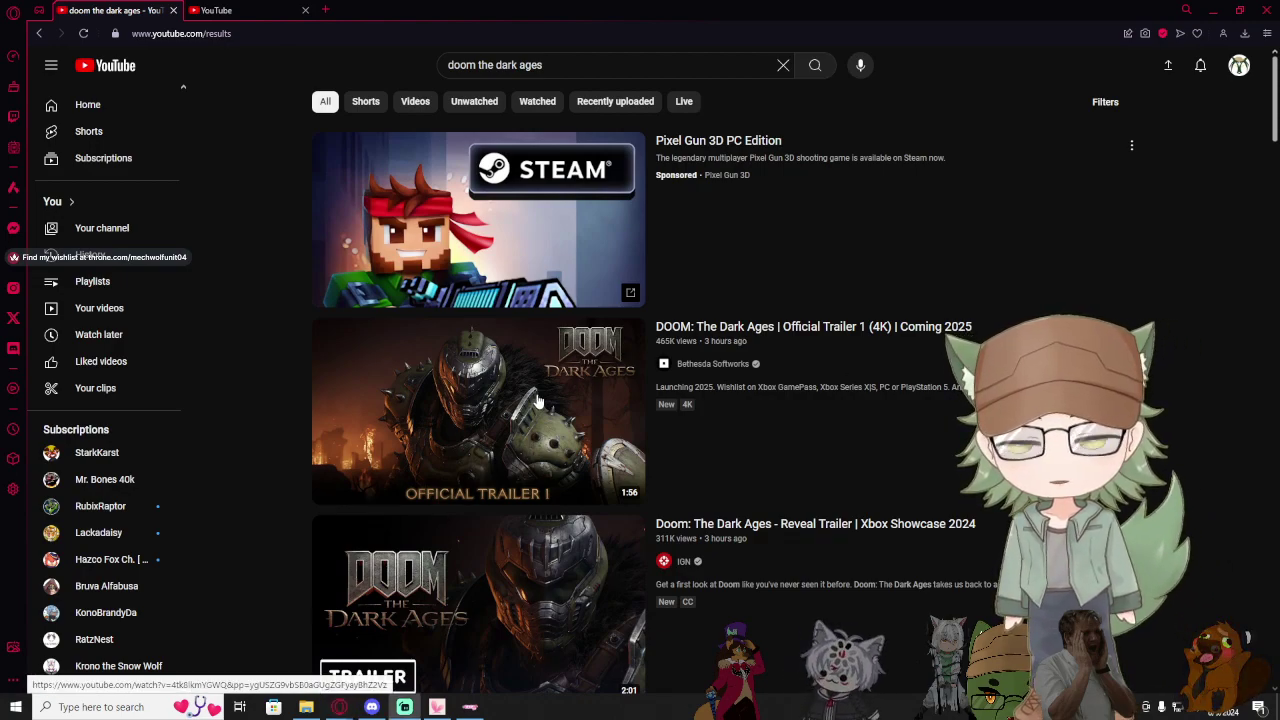
- Play 'DOOM: The Dark Ages | Official Trailer 1 (4K)' and pause it at 0:21
{"action": "left_click", "coordinate": [530, 403]}
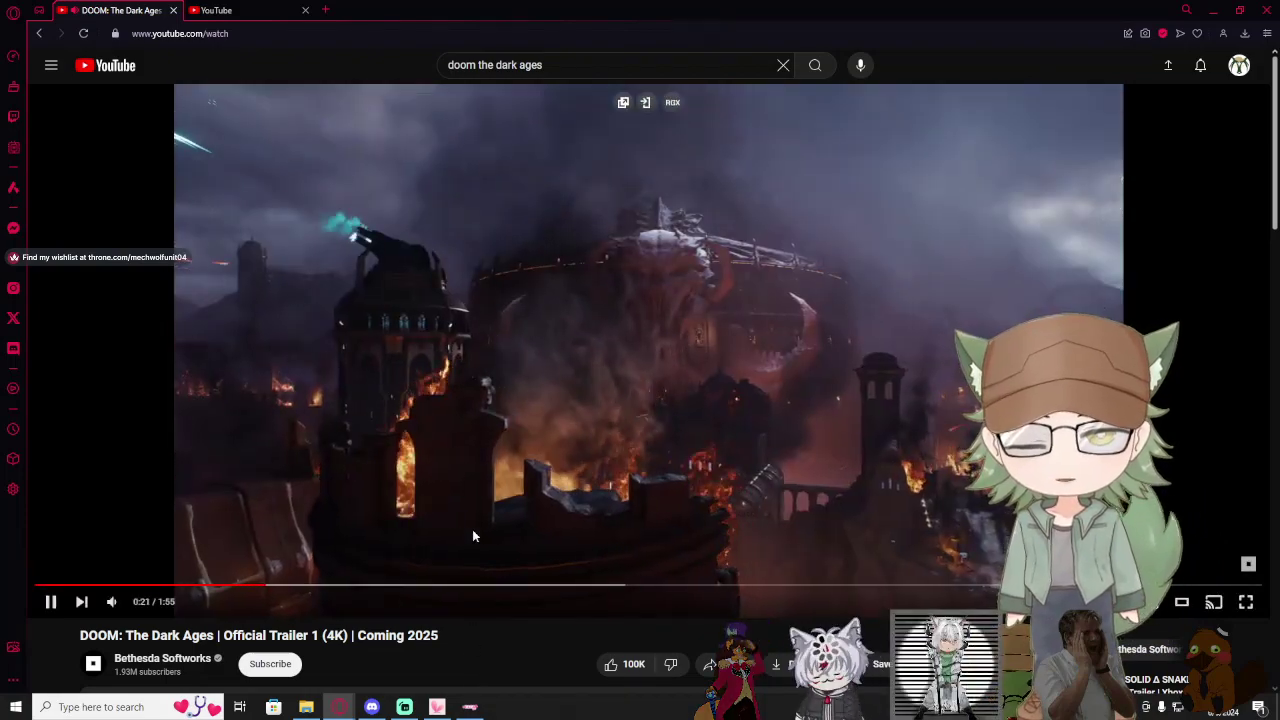
{"action": "left_click", "coordinate": [472, 529]}
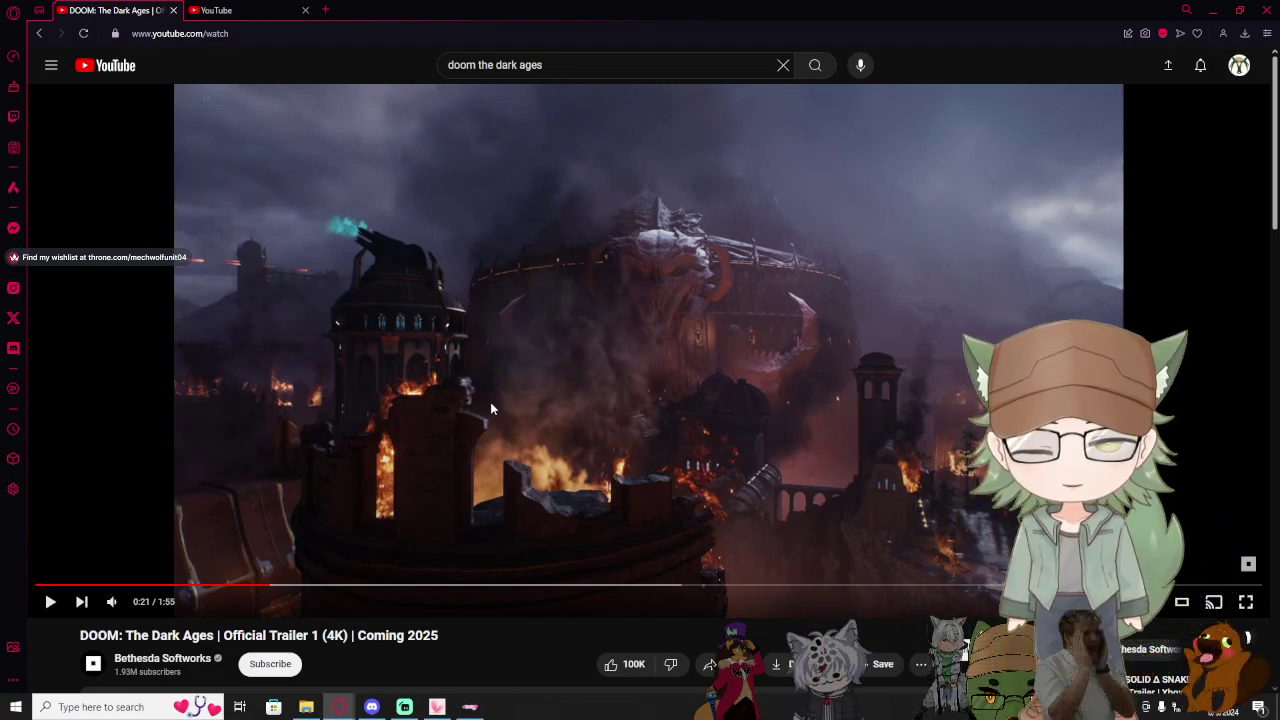
{"action": "mouse_move", "coordinate": [490, 408]}
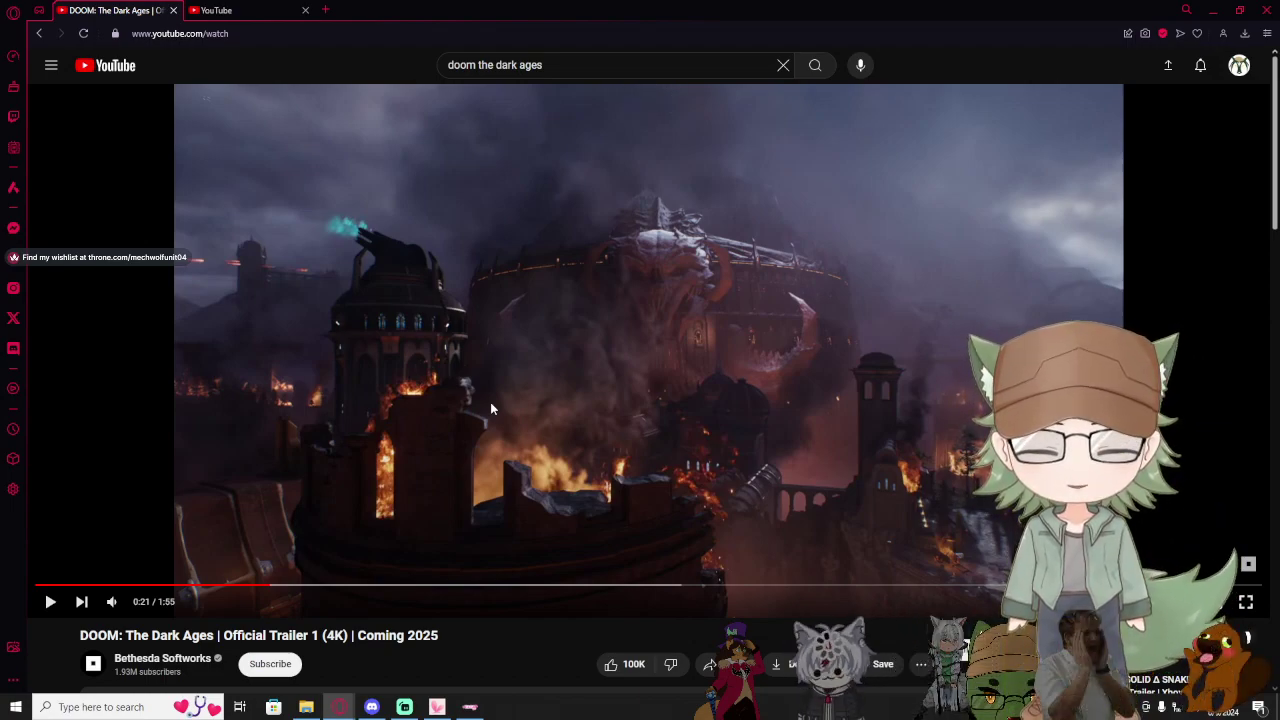
- Resume the DOOM trailer from 0:21 and watch it to the end at 1:55
{"action": "left_click", "coordinate": [490, 402]}
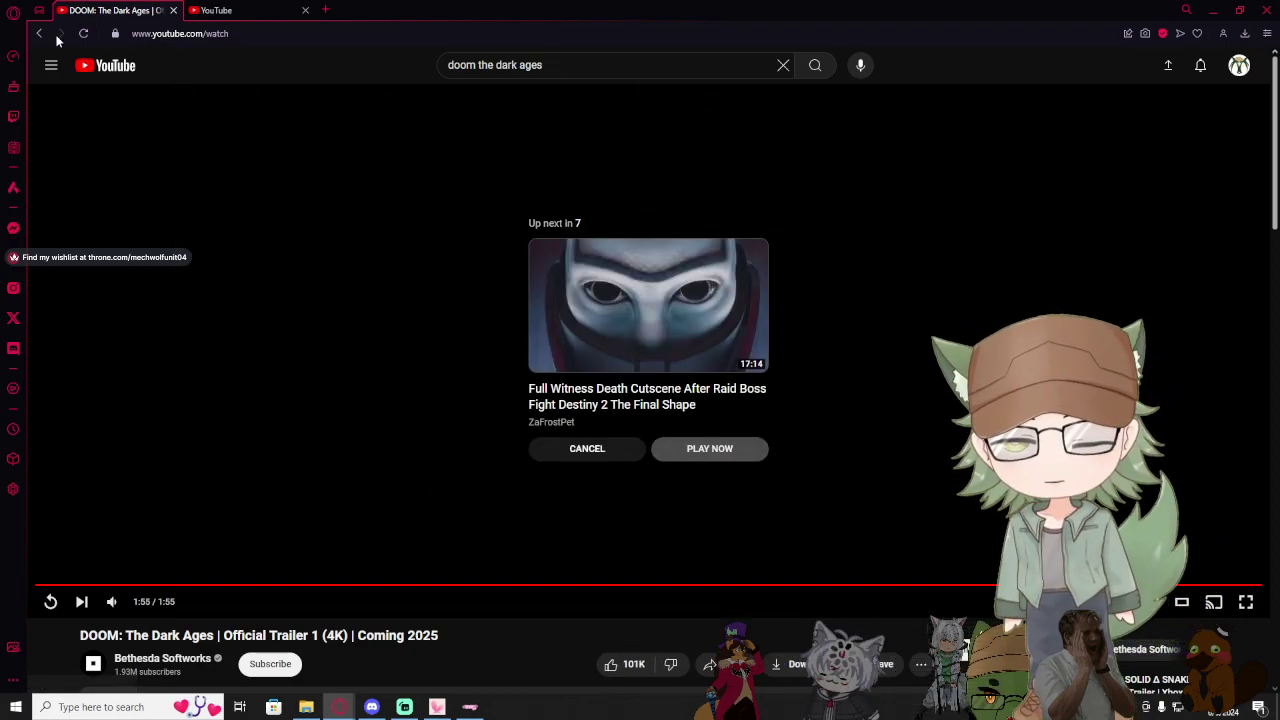
- Leave the finished DOOM trailer page for the YouTube home feed
{"action": "left_click", "coordinate": [51, 65]}
{"action": "left_click", "coordinate": [85, 104]}
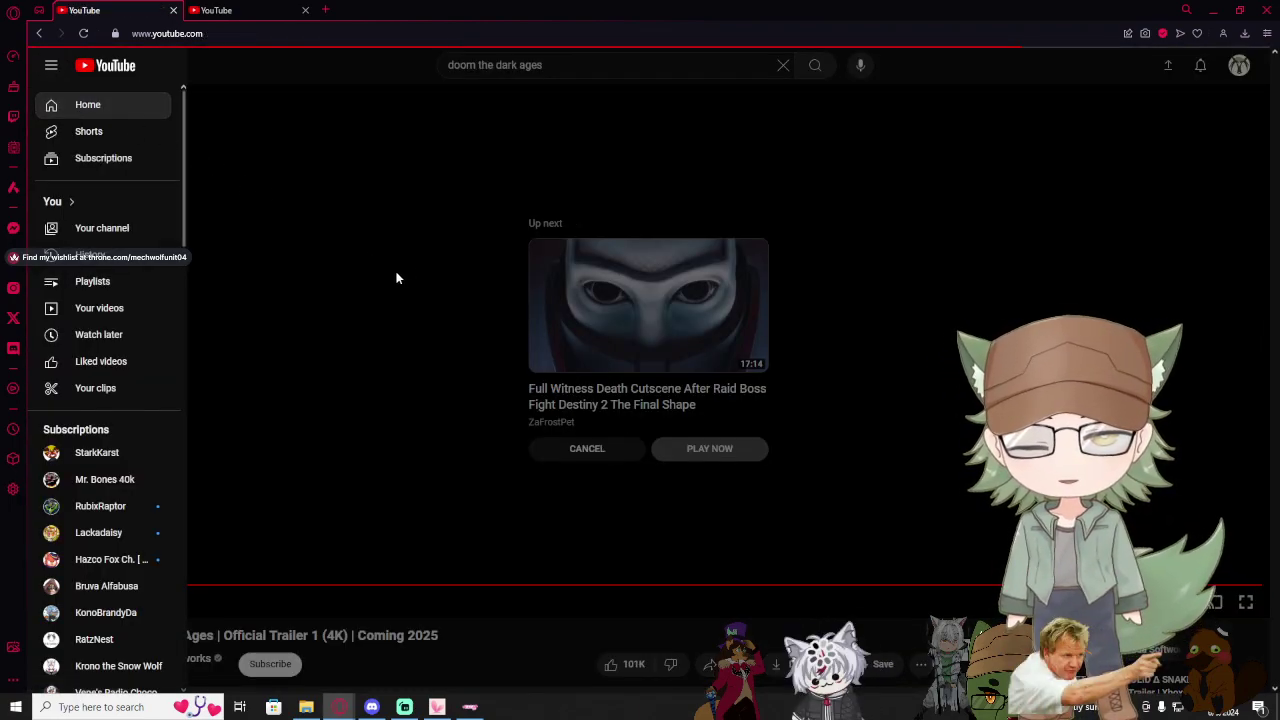
{"action": "scroll", "coordinate": [790, 295], "scroll_direction": "down", "scroll_amount": 2}
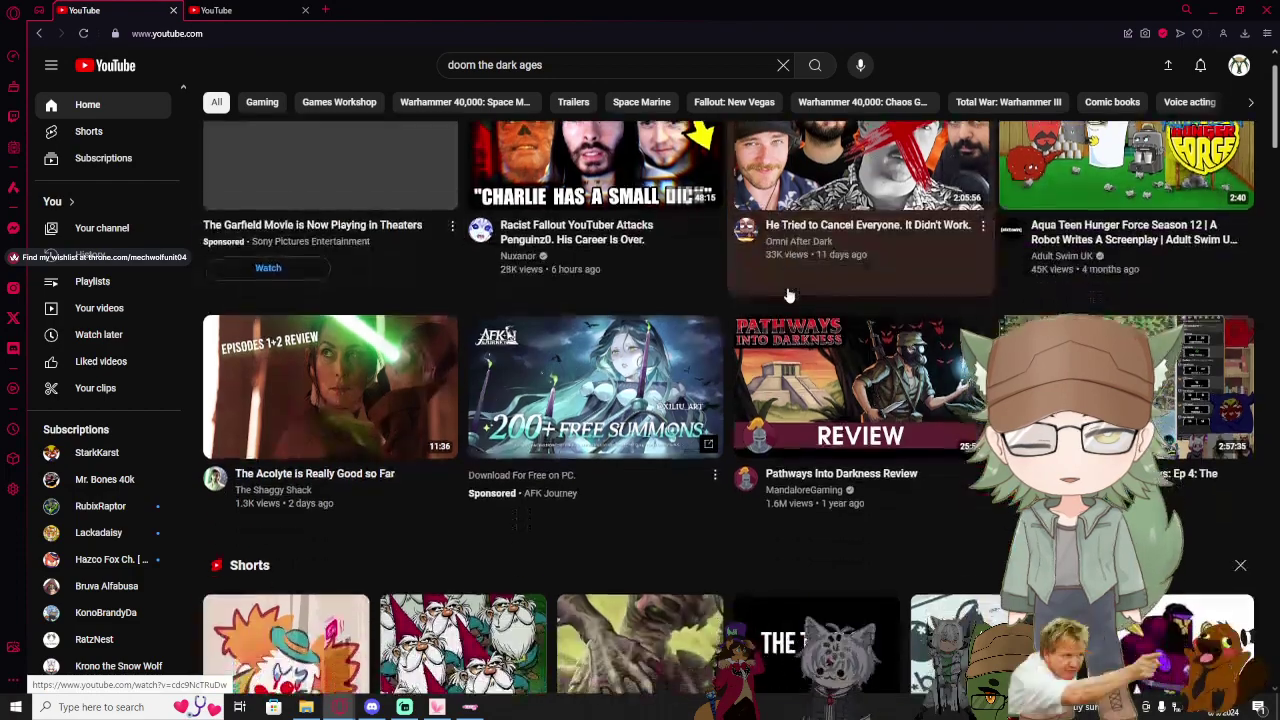
{"action": "scroll", "coordinate": [850, 320], "scroll_direction": "up", "scroll_amount": 2}
{"action": "scroll", "coordinate": [918, 345], "scroll_direction": "down", "scroll_amount": 1}
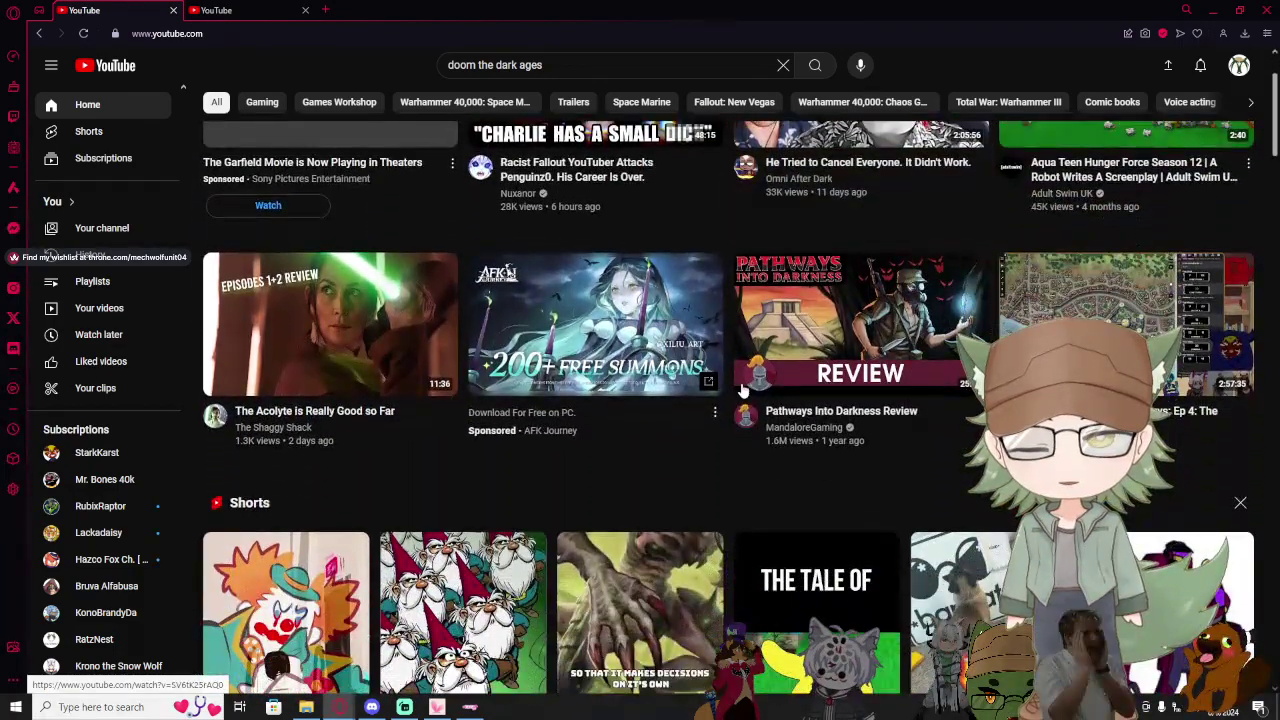
{"action": "scroll", "coordinate": [918, 345], "scroll_direction": "down", "scroll_amount": 3}
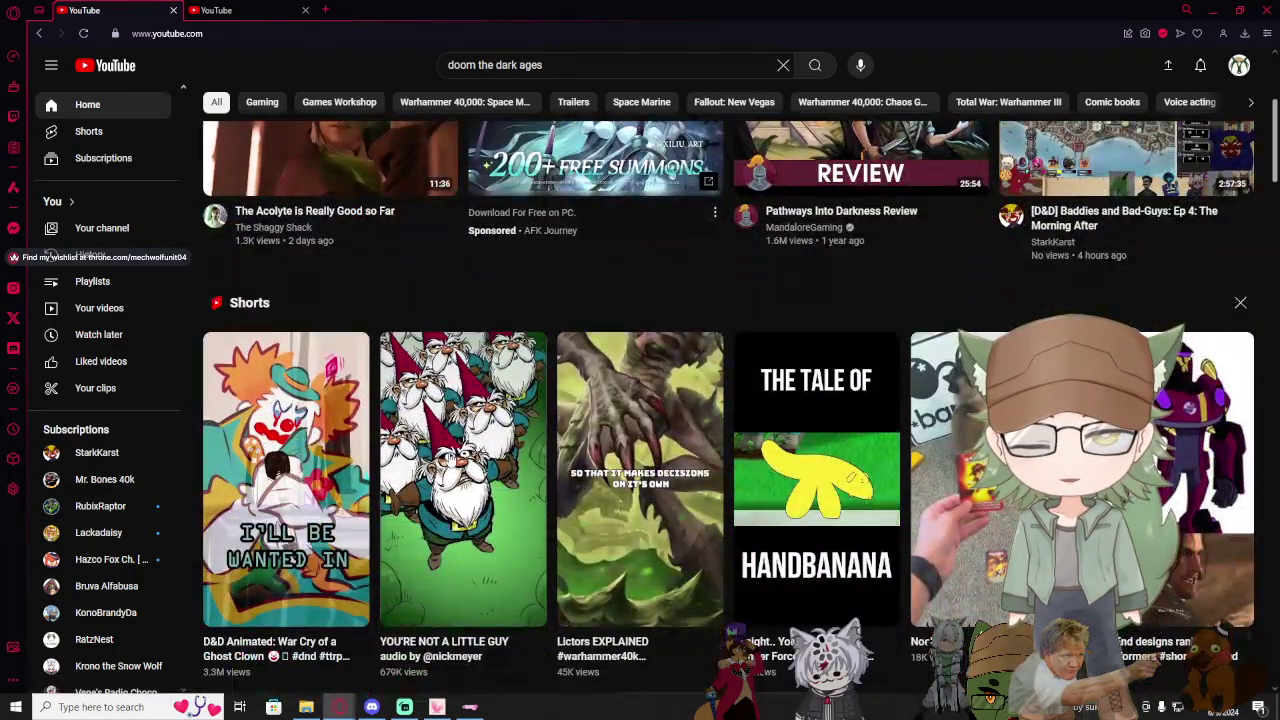
{"action": "scroll", "coordinate": [460, 450], "scroll_direction": "down", "scroll_amount": 2}
{"action": "scroll", "coordinate": [450, 460], "scroll_direction": "down", "scroll_amount": 2}
{"action": "scroll", "coordinate": [450, 457], "scroll_direction": "down", "scroll_amount": 4}
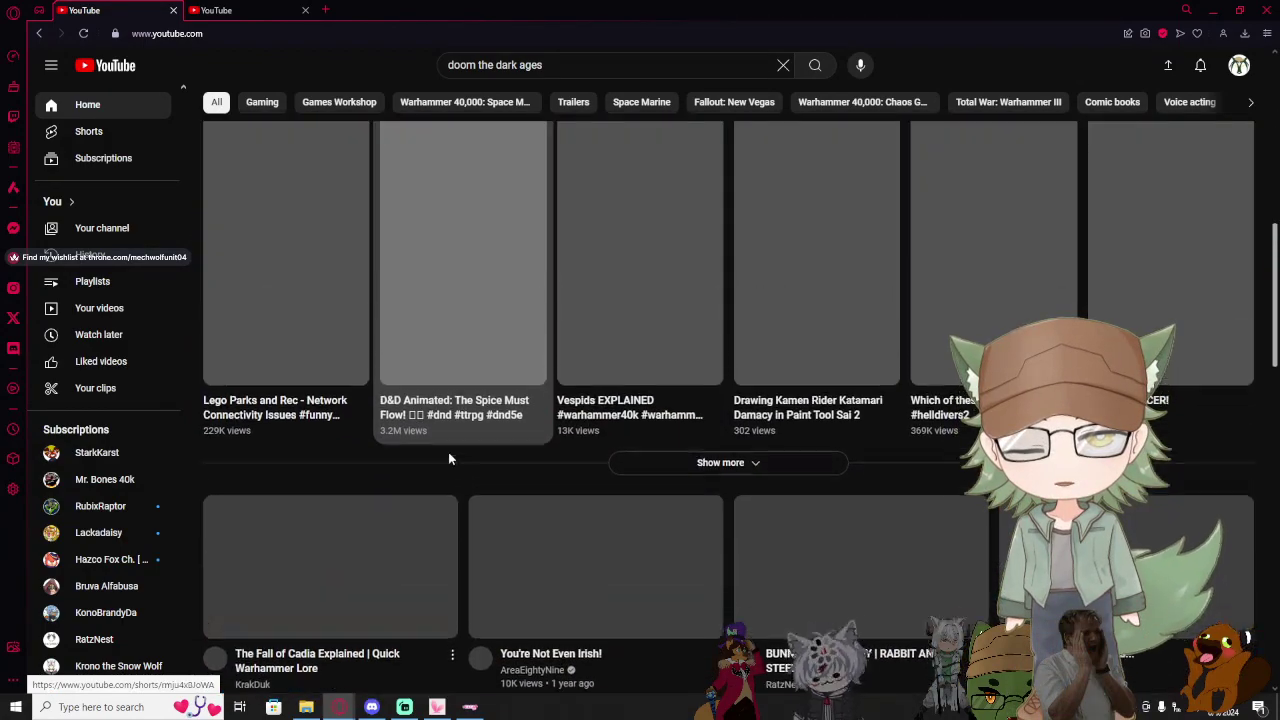
{"action": "scroll", "coordinate": [450, 457], "scroll_direction": "down", "scroll_amount": 5}
{"action": "scroll", "coordinate": [450, 457], "scroll_direction": "down", "scroll_amount": 2}
{"action": "scroll", "coordinate": [450, 457], "scroll_direction": "up", "scroll_amount": 1}
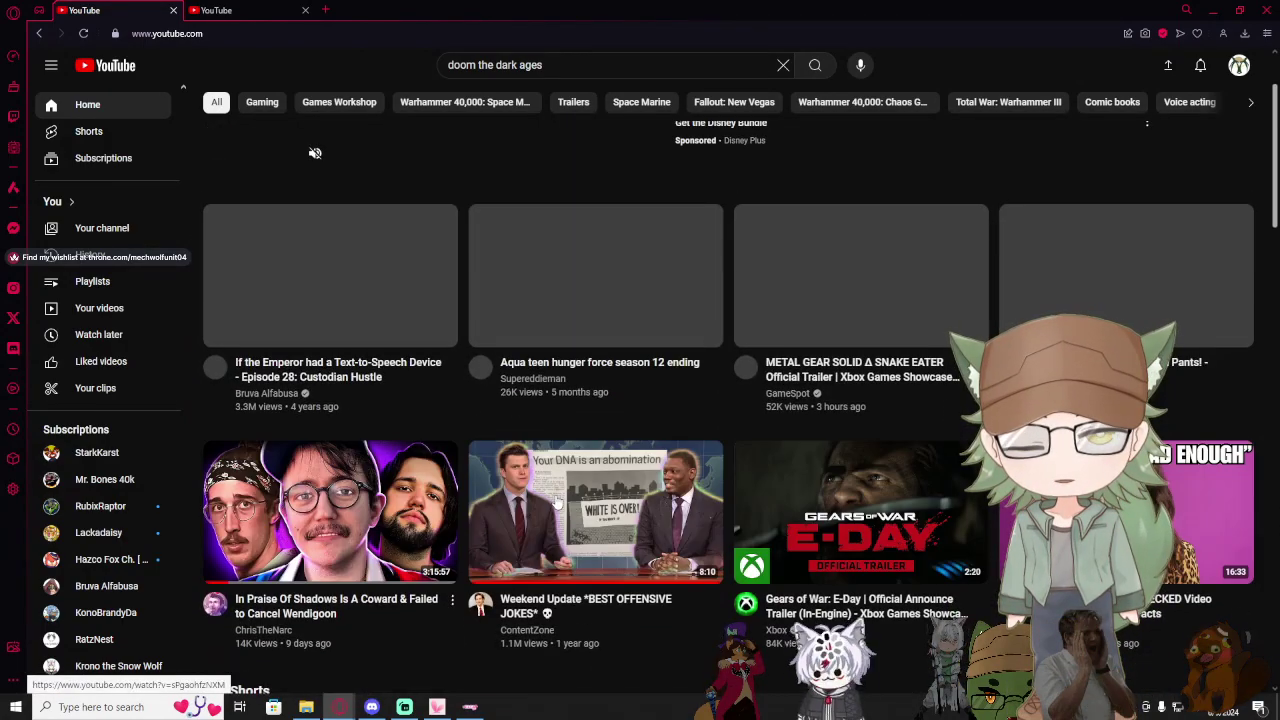